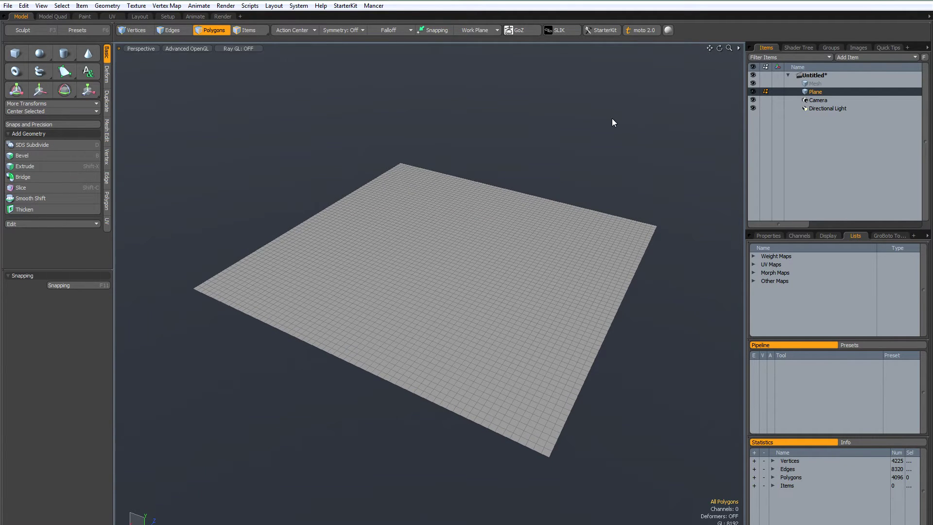
Choose Noise from the Falloff dropdown for the subdivided grid plane
{"action": "left_click", "coordinate": [409, 32]}
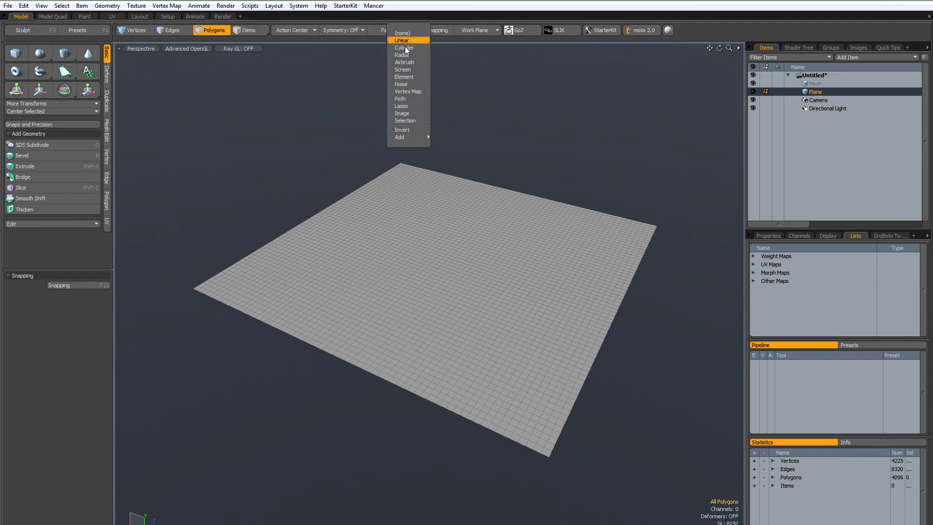
{"action": "left_click", "coordinate": [404, 85]}
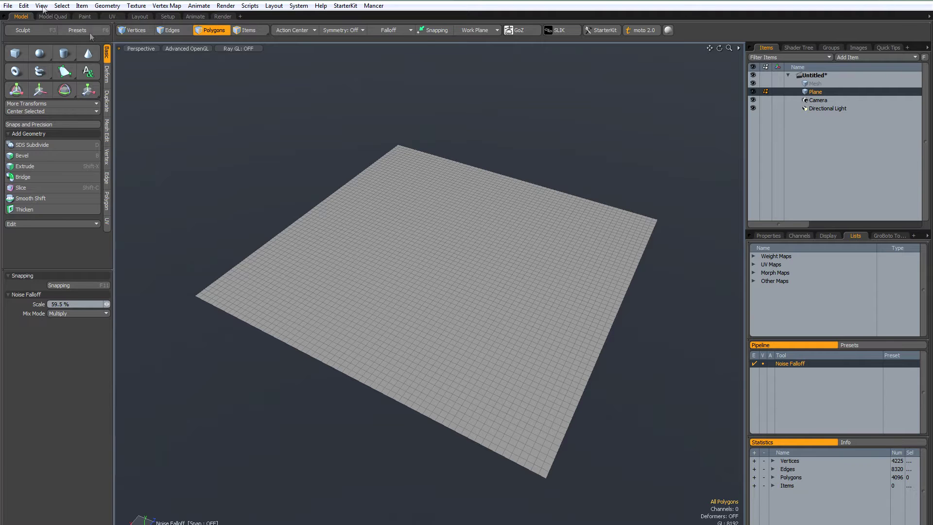
Turn on the View > Show Falloffs colour overlay and lower the Noise Falloff Scale to 30%
{"action": "left_click", "coordinate": [41, 7]}
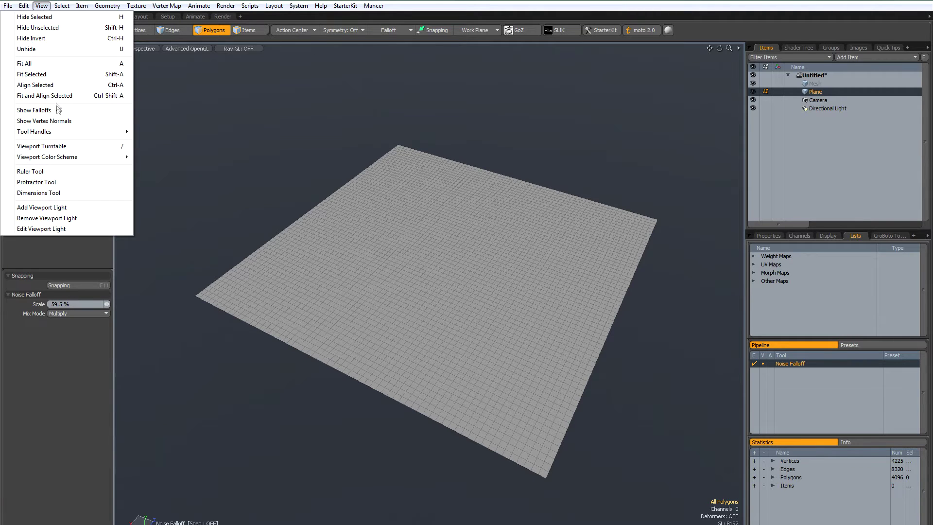
{"action": "left_click", "coordinate": [54, 110]}
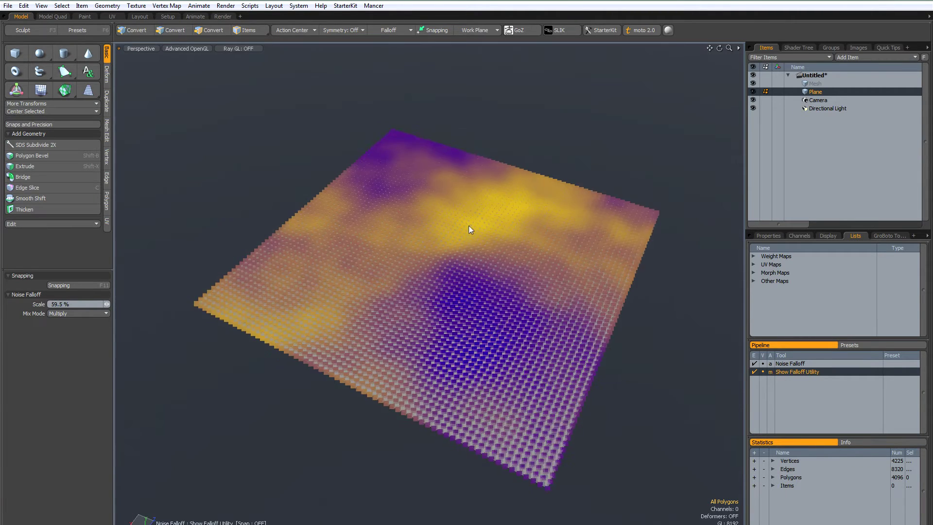
{"action": "left_click_drag", "start_coordinate": [466, 218], "coordinate": [460, 209], "text": "alt"}
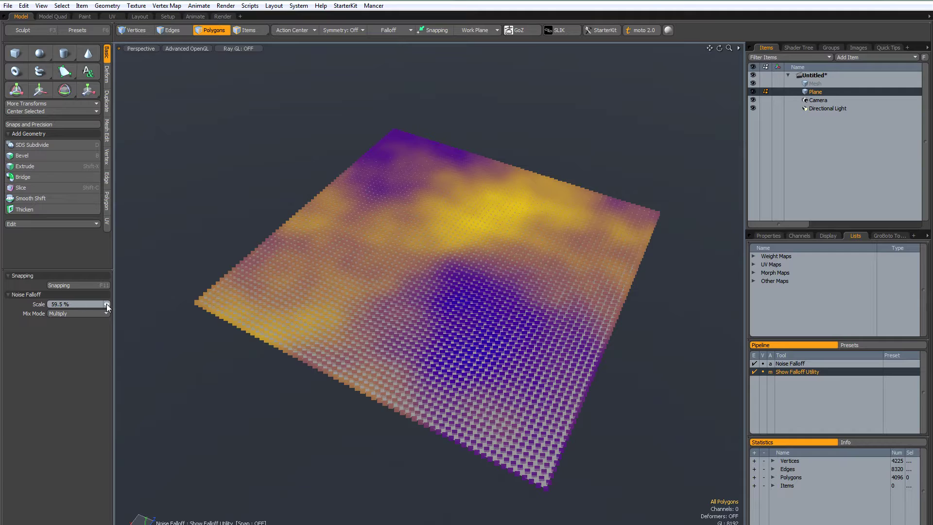
{"action": "left_click_drag", "start_coordinate": [107, 305], "coordinate": [107, 306]}
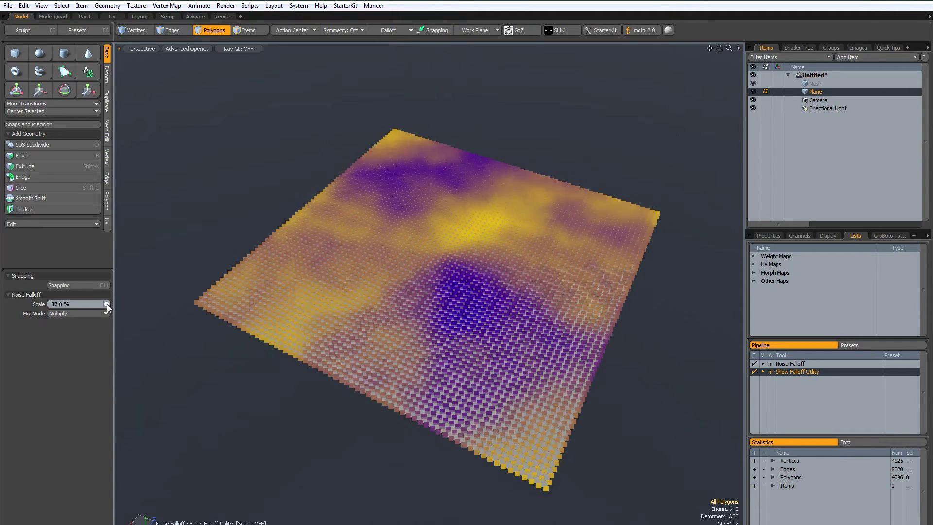
{"action": "left_click_drag", "start_coordinate": [107, 307], "coordinate": [108, 306]}
Move the plane up 11 cm through the noise falloff, with noise scale settled at 37%
{"action": "left_click_drag", "start_coordinate": [255, 341], "coordinate": [346, 341], "text": "alt"}
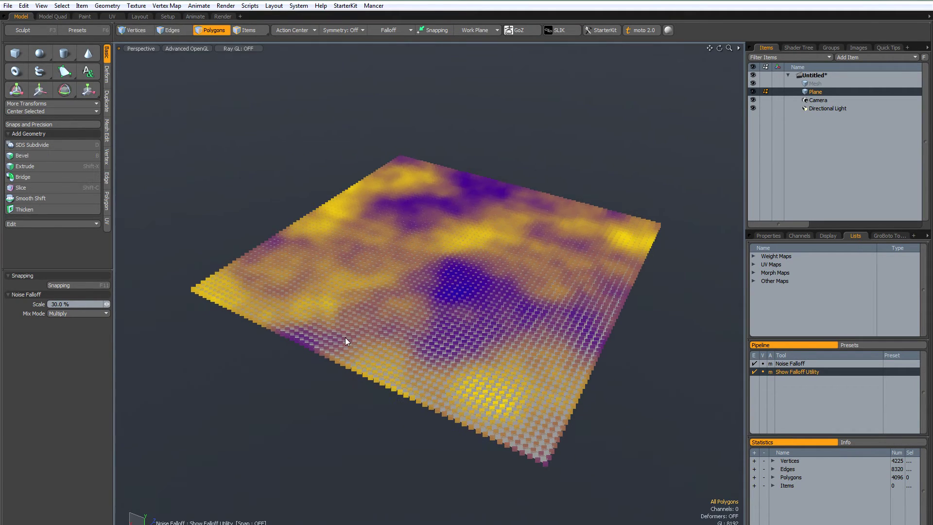
{"action": "key", "text": "w"}
{"action": "left_click_drag", "start_coordinate": [442, 240], "coordinate": [448, 238]}
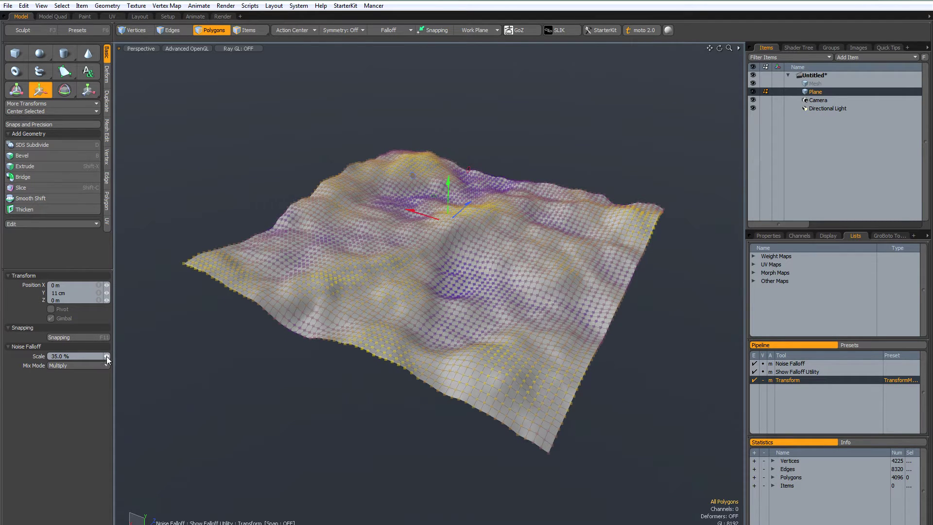
{"action": "left_click_drag", "start_coordinate": [105, 358], "coordinate": [106, 357]}
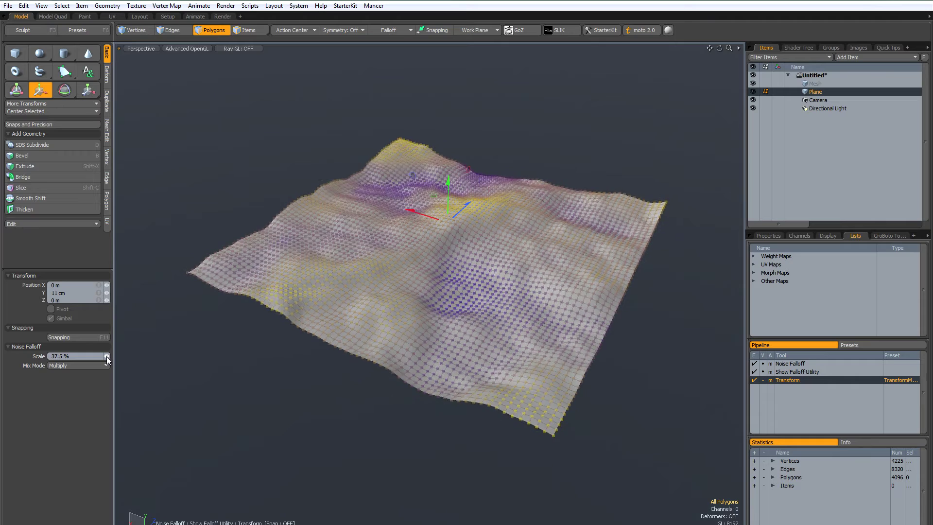
{"action": "key", "text": "q"}
{"action": "left_click_drag", "start_coordinate": [236, 263], "coordinate": [246, 274], "text": "alt"}
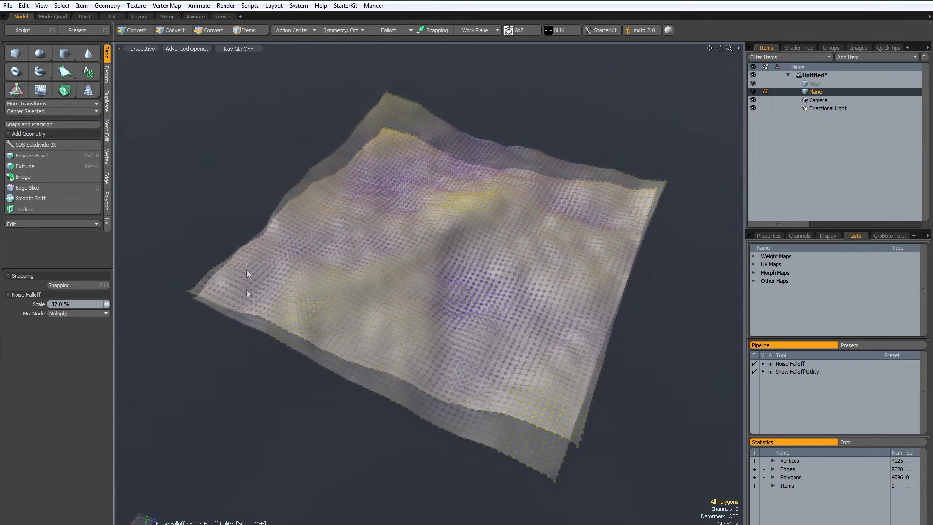
{"action": "key", "text": "3"}
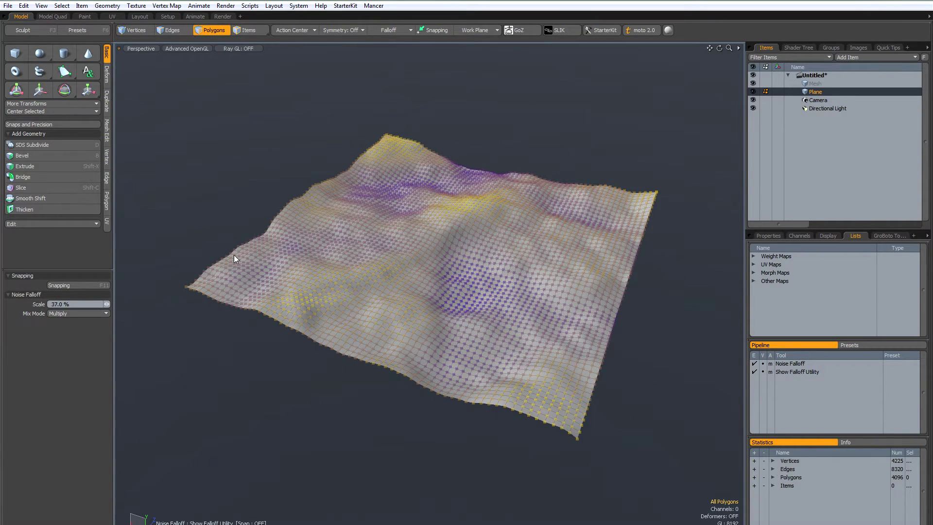
Turn off View > Show Falloffs and reshape the terrain's noisy peaks
{"action": "left_click", "coordinate": [41, 6]}
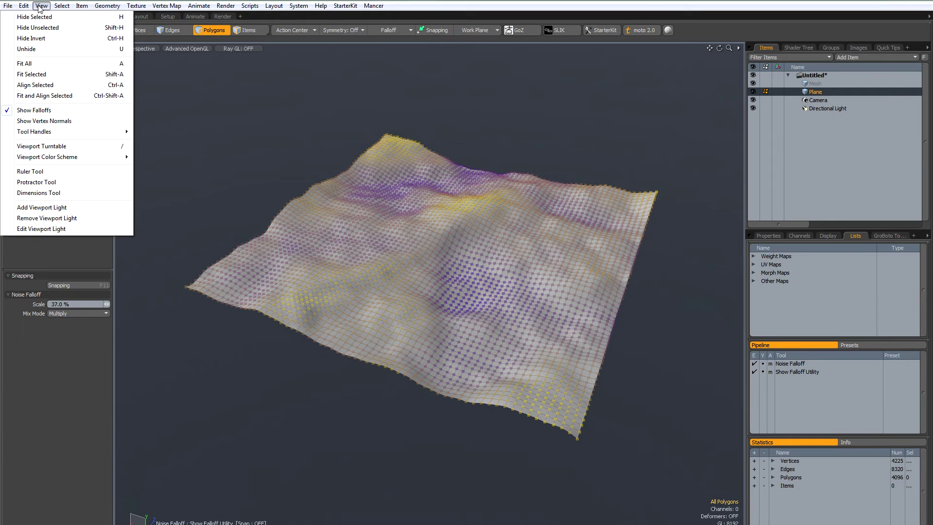
{"action": "left_click", "coordinate": [47, 113]}
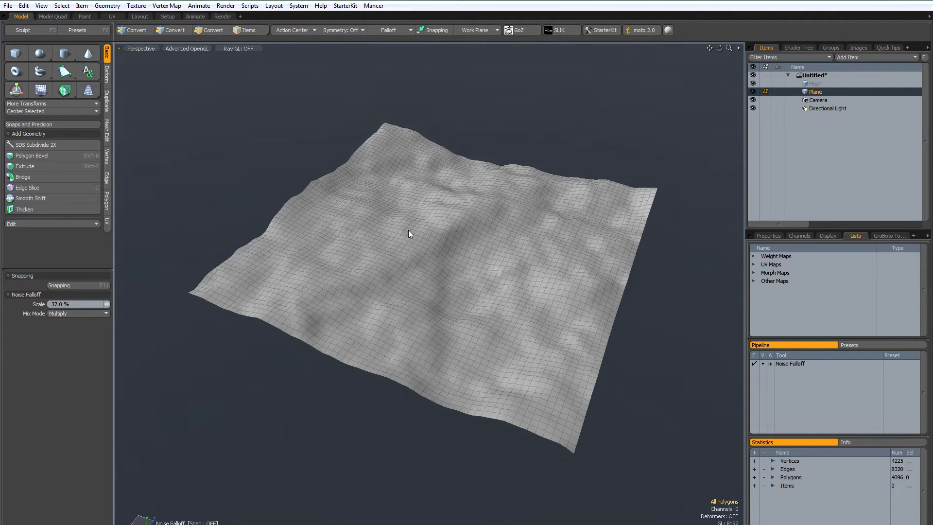
{"action": "left_click_drag", "start_coordinate": [406, 224], "coordinate": [406, 218]}
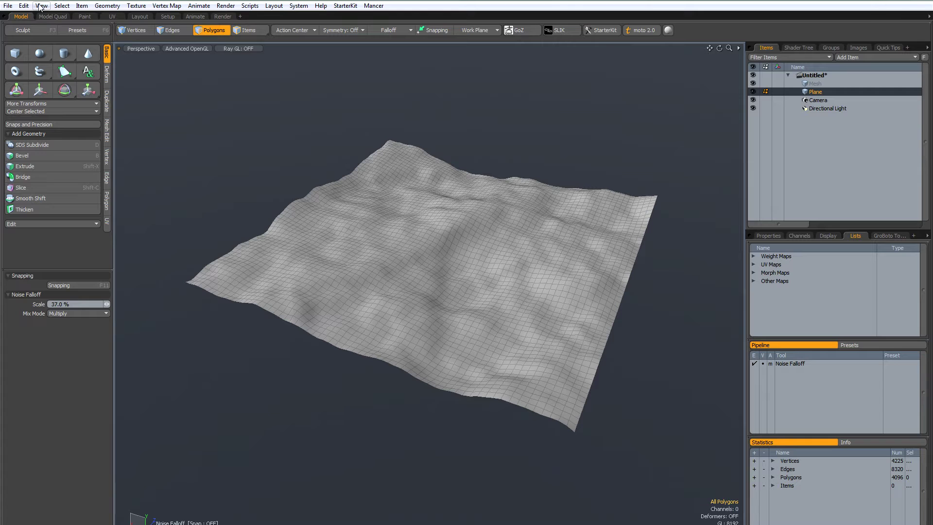
{"action": "left_click_drag", "start_coordinate": [397, 224], "coordinate": [406, 221], "text": "ctrl"}
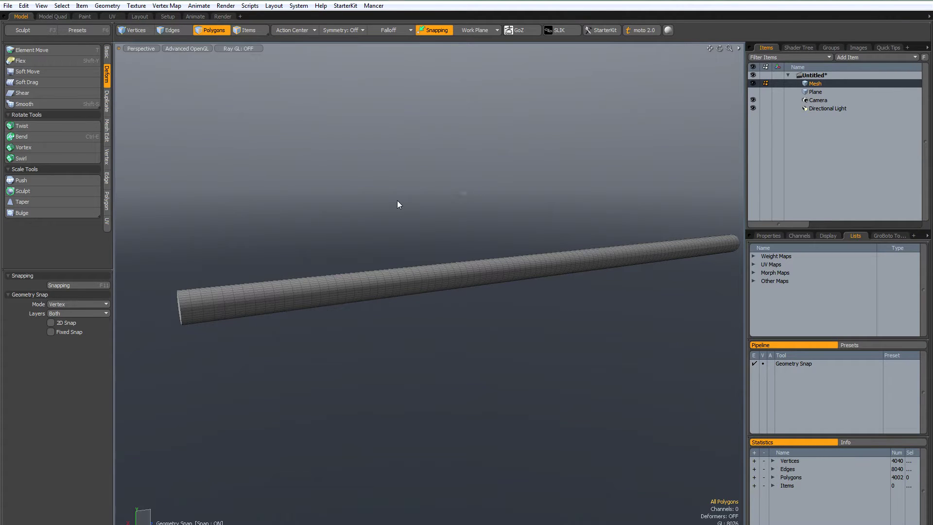
Orbit around the cylinder and activate Bend from the Deform tab's Rotate Tools
{"action": "left_click_drag", "start_coordinate": [335, 215], "coordinate": [339, 219], "text": "alt"}
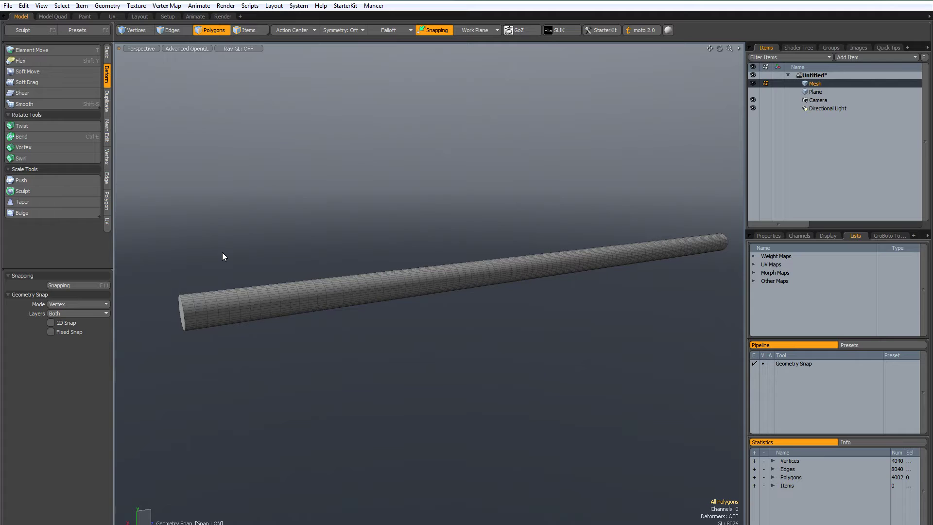
{"action": "left_click", "coordinate": [41, 137]}
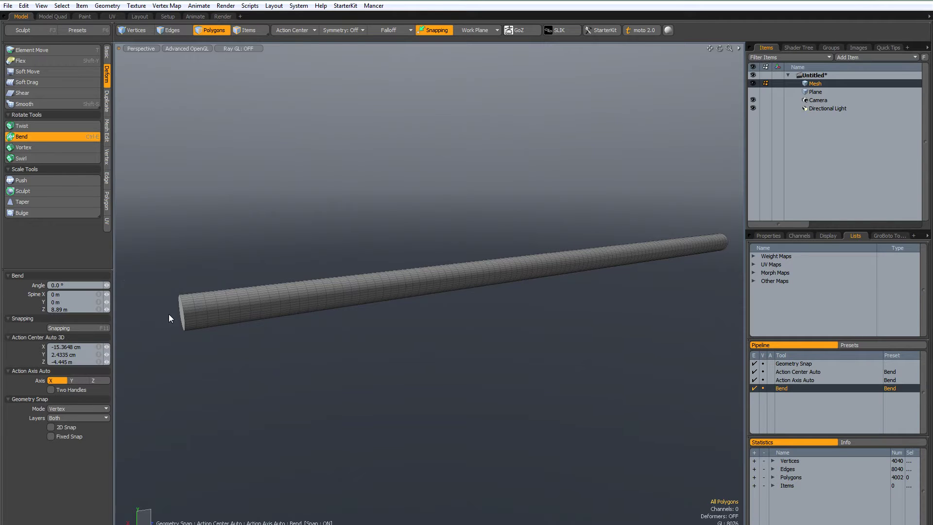
Set the bend pivot at the cylinder end and bend it into a coil with snapping off
{"action": "left_click", "coordinate": [183, 318]}
{"action": "left_click_drag", "start_coordinate": [185, 316], "coordinate": [267, 302], "text": "alt+shift"}
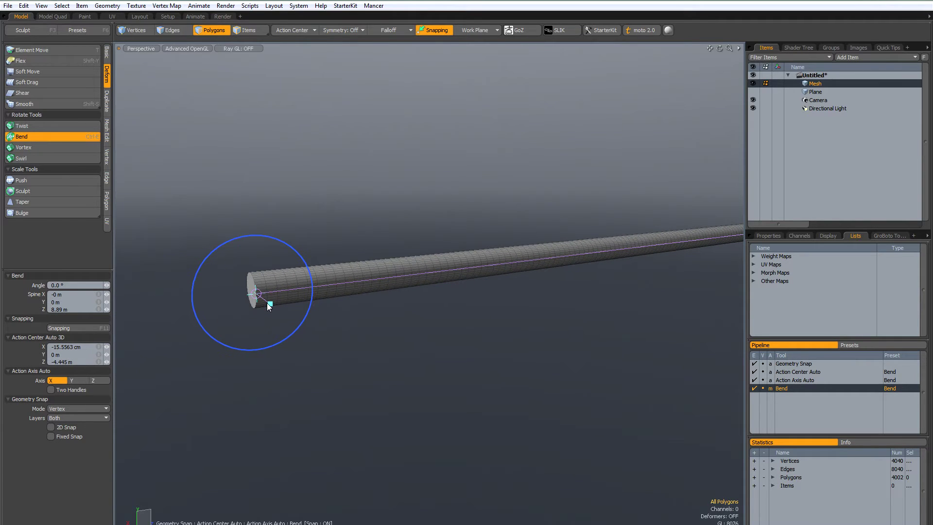
{"action": "key", "text": "F11"}
{"action": "mouse_move", "coordinate": [287, 247]}
{"action": "left_mouse_down"}
{"action": "mouse_move", "coordinate": [323, 254]}
{"action": "mouse_move", "coordinate": [296, 248]}
{"action": "mouse_move", "coordinate": [311, 247]}
{"action": "left_mouse_up"}
{"action": "mouse_move", "coordinate": [211, 313]}
{"action": "left_mouse_down", "text": "alt"}
{"action": "mouse_move", "coordinate": [341, 348]}
{"action": "mouse_move", "coordinate": [311, 342]}
{"action": "left_mouse_up", "text": "alt"}
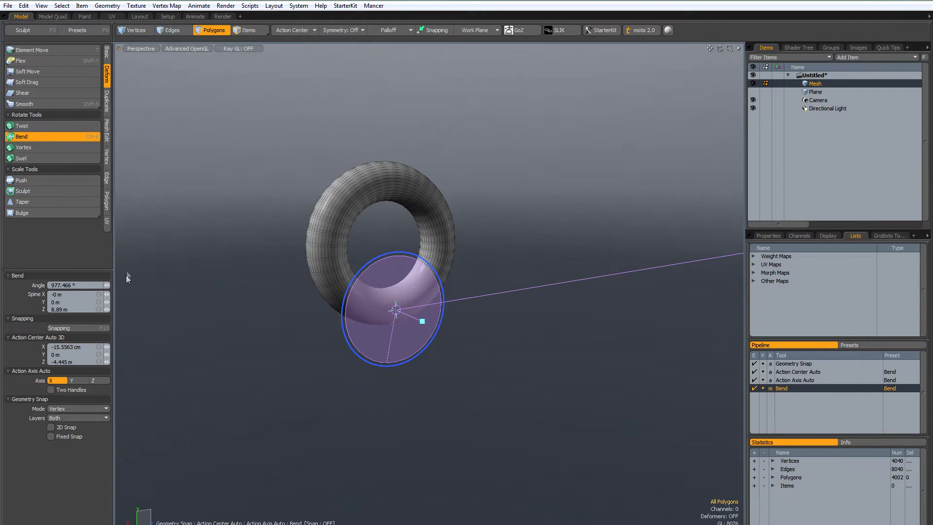
Offset the bend spine along X and Y to turn the coil into a spiral
{"action": "mouse_move", "coordinate": [107, 295]}
{"action": "left_mouse_down"}
{"action": "mouse_move", "coordinate": [119, 296]}
{"action": "mouse_move", "coordinate": [110, 295]}
{"action": "left_mouse_up"}
{"action": "left_click", "coordinate": [109, 295]}
{"action": "mouse_move", "coordinate": [106, 302]}
{"action": "left_mouse_down"}
{"action": "mouse_move", "coordinate": [114, 301]}
{"action": "mouse_move", "coordinate": [101, 301]}
{"action": "left_mouse_up"}
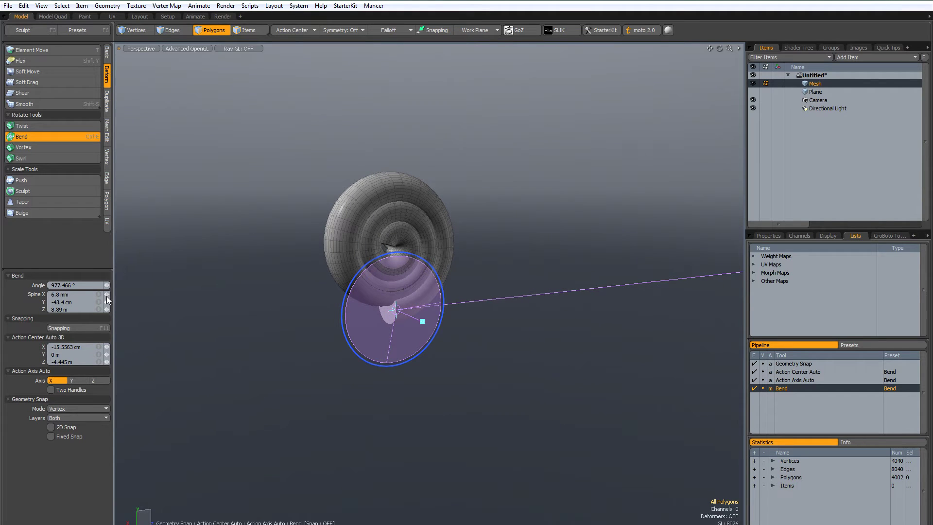
{"action": "mouse_move", "coordinate": [106, 296]}
{"action": "left_mouse_down"}
{"action": "mouse_move", "coordinate": [123, 293]}
{"action": "mouse_move", "coordinate": [109, 292]}
{"action": "left_mouse_up"}
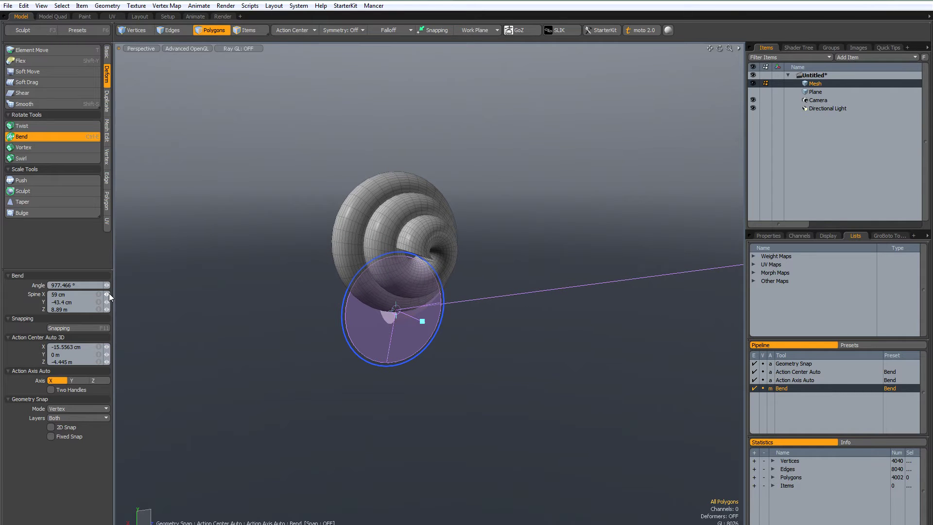
{"action": "left_click_drag", "start_coordinate": [298, 292], "coordinate": [313, 293], "text": "alt"}
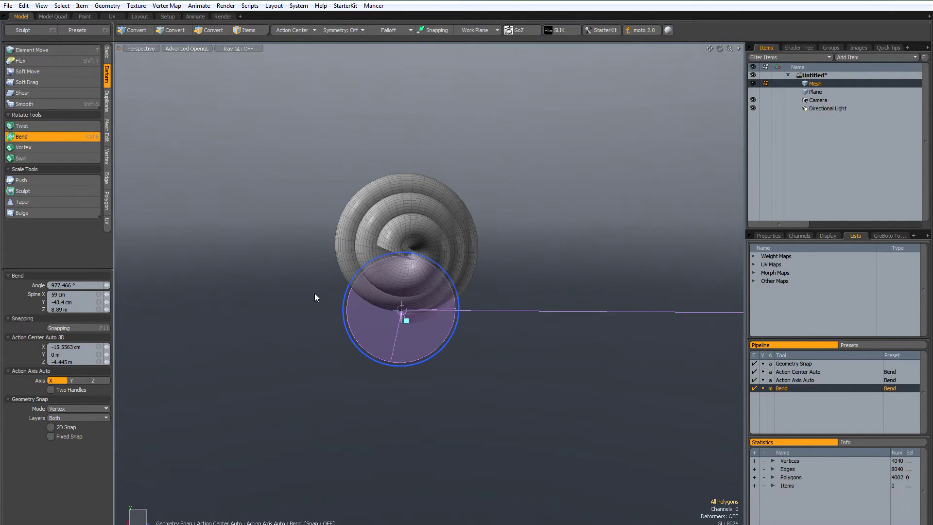
{"action": "left_click_drag", "start_coordinate": [106, 295], "coordinate": [109, 296]}
{"action": "left_click", "coordinate": [109, 296]}
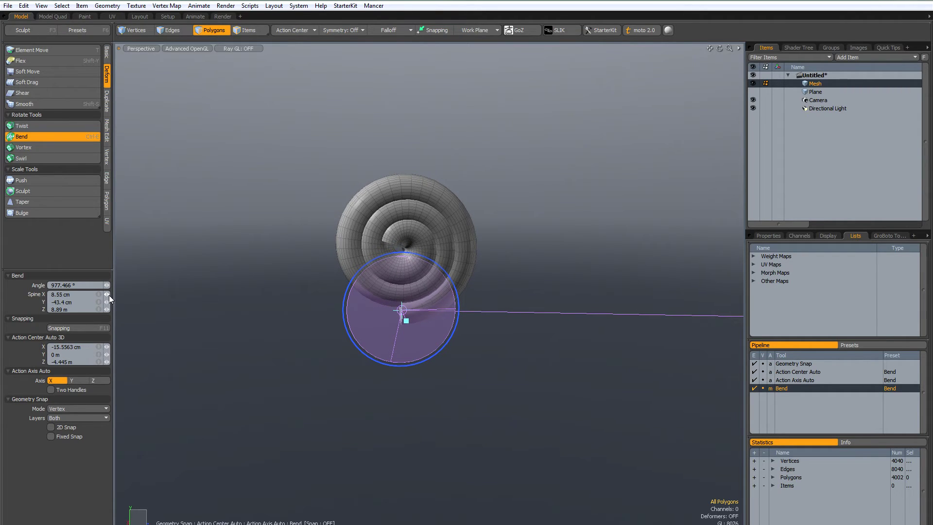
Fine-tune spine X (about 18 cm), Y, Z and the roughly 955° angle, then apply the bend
{"action": "mouse_move", "coordinate": [316, 301]}
{"action": "left_mouse_down", "text": "alt"}
{"action": "mouse_move", "coordinate": [384, 307]}
{"action": "mouse_move", "coordinate": [336, 306]}
{"action": "left_mouse_up", "text": "alt"}
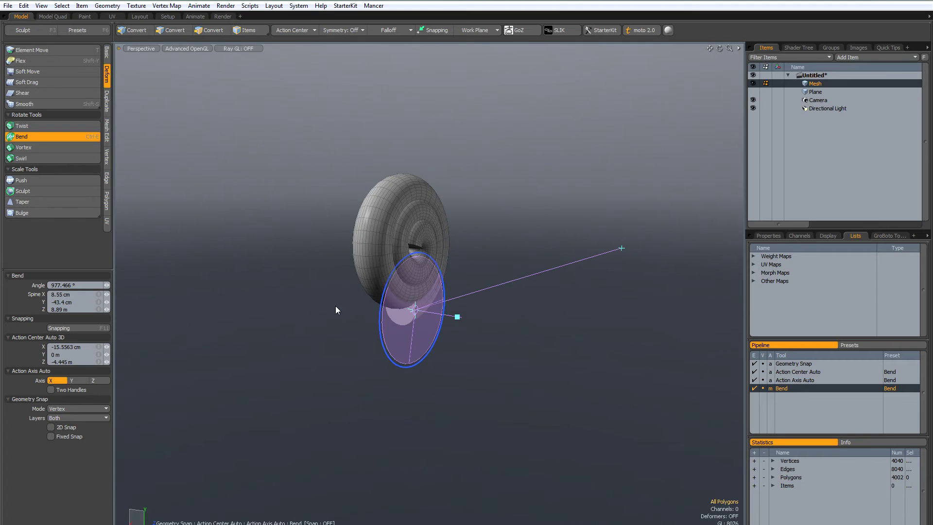
{"action": "left_click_drag", "start_coordinate": [108, 310], "coordinate": [109, 310]}
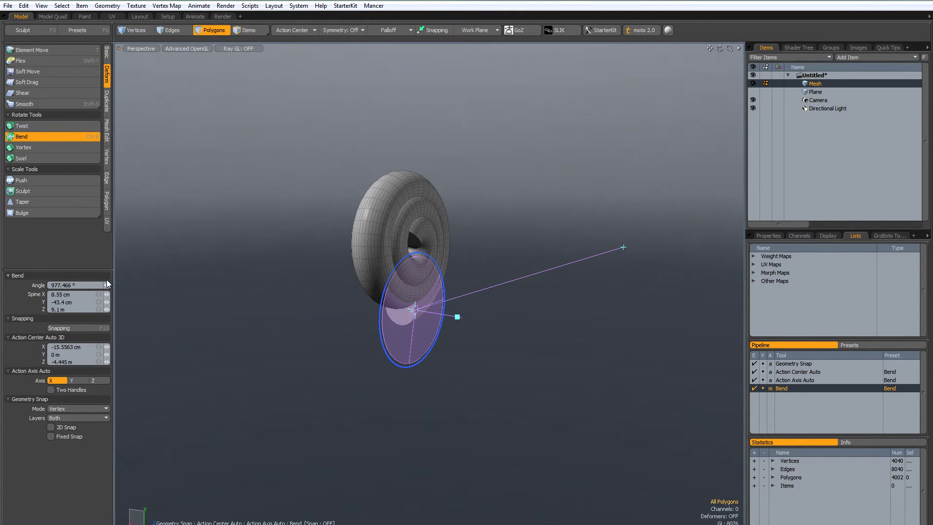
{"action": "left_click_drag", "start_coordinate": [107, 285], "coordinate": [109, 285]}
{"action": "left_click_drag", "start_coordinate": [107, 297], "coordinate": [108, 297]}
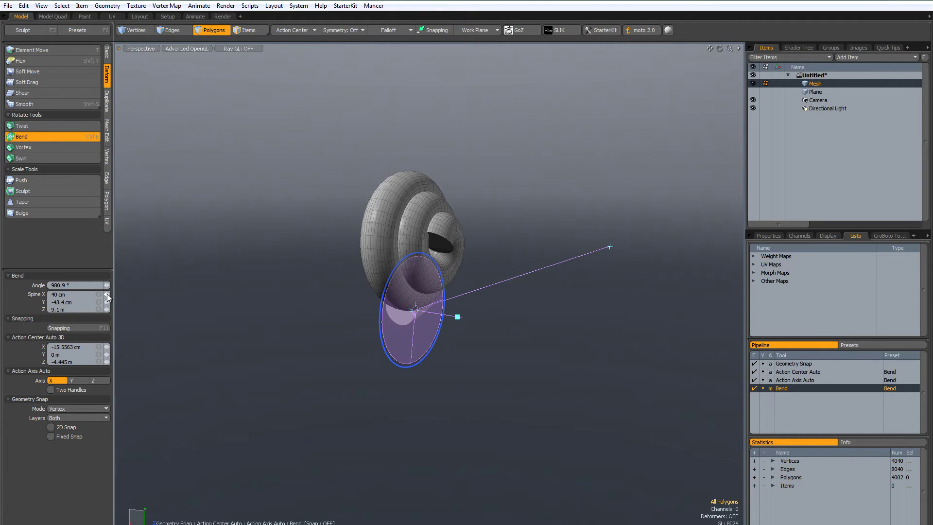
{"action": "mouse_move", "coordinate": [254, 300]}
{"action": "left_mouse_down", "text": "alt"}
{"action": "mouse_move", "coordinate": [296, 306]}
{"action": "mouse_move", "coordinate": [284, 302]}
{"action": "left_mouse_up", "text": "alt"}
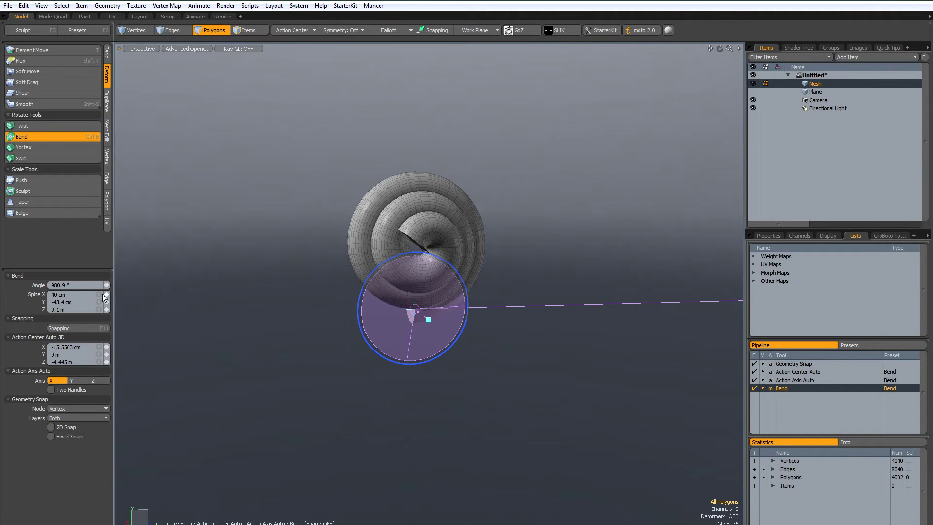
{"action": "left_click_drag", "start_coordinate": [108, 296], "coordinate": [106, 285]}
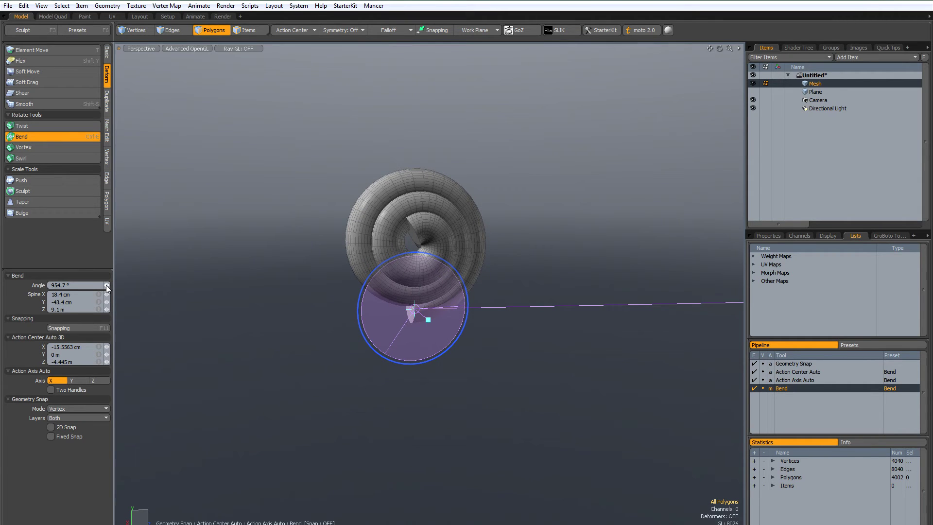
{"action": "left_click_drag", "start_coordinate": [106, 285], "coordinate": [106, 285]}
{"action": "left_click_drag", "start_coordinate": [107, 303], "coordinate": [104, 302]}
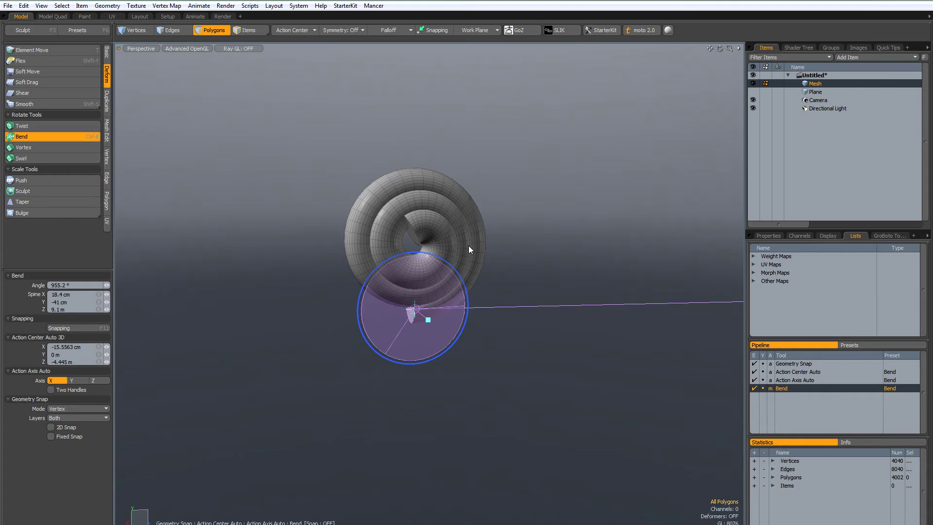
{"action": "key", "text": "space"}
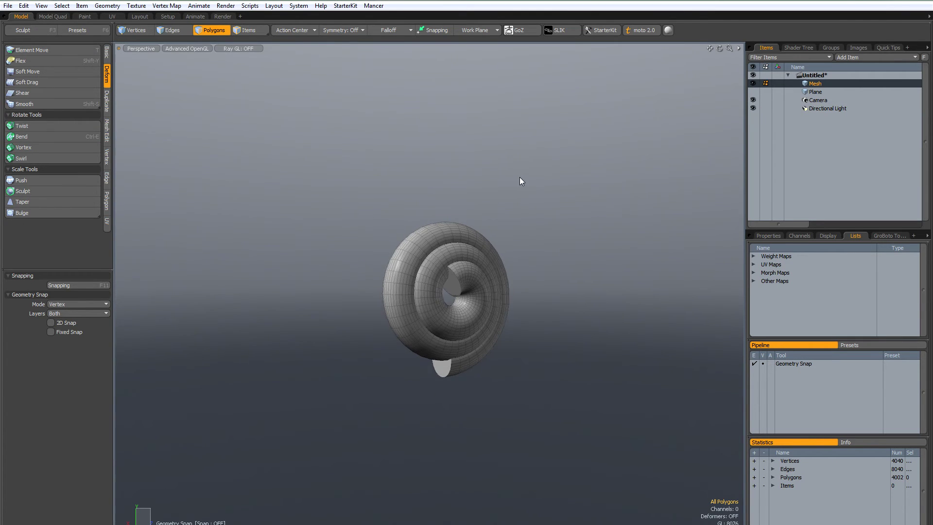
Select every spiral polygon except the end cap by growing and inverting the selection
{"action": "mouse_move", "coordinate": [520, 176]}
{"action": "left_mouse_down", "text": "alt"}
{"action": "mouse_move", "coordinate": [506, 167]}
{"action": "mouse_move", "coordinate": [531, 173]}
{"action": "mouse_move", "coordinate": [515, 163]}
{"action": "left_mouse_up", "text": "alt"}
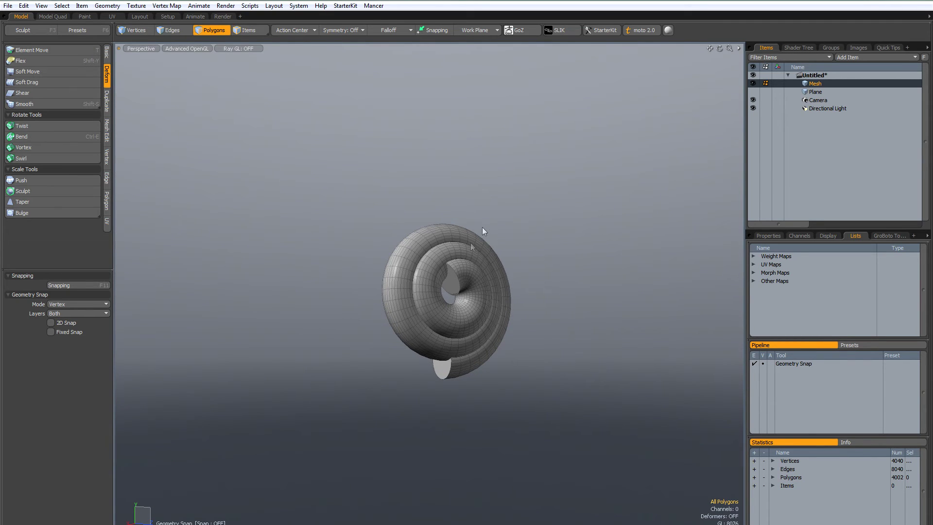
{"action": "left_click", "coordinate": [443, 372]}
{"action": "key", "text": "shift+Up"}
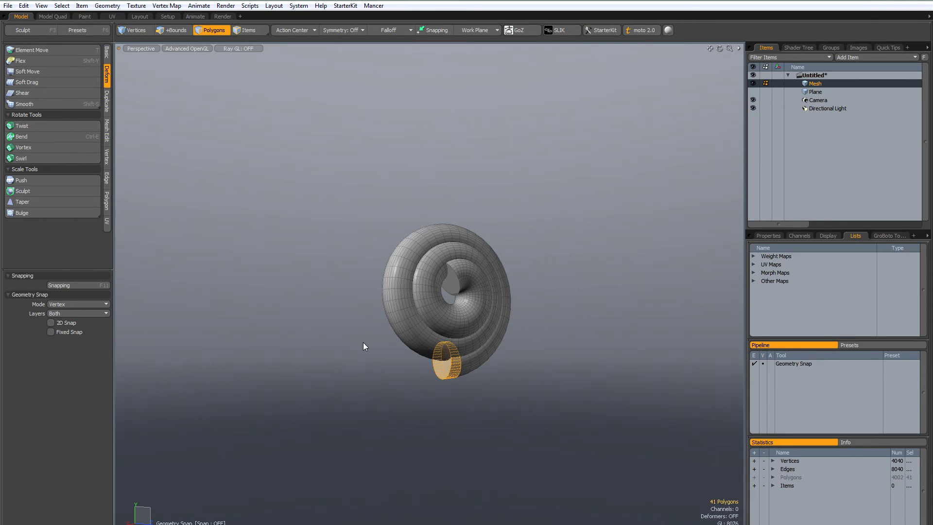
{"action": "key", "text": "bracketleft"}
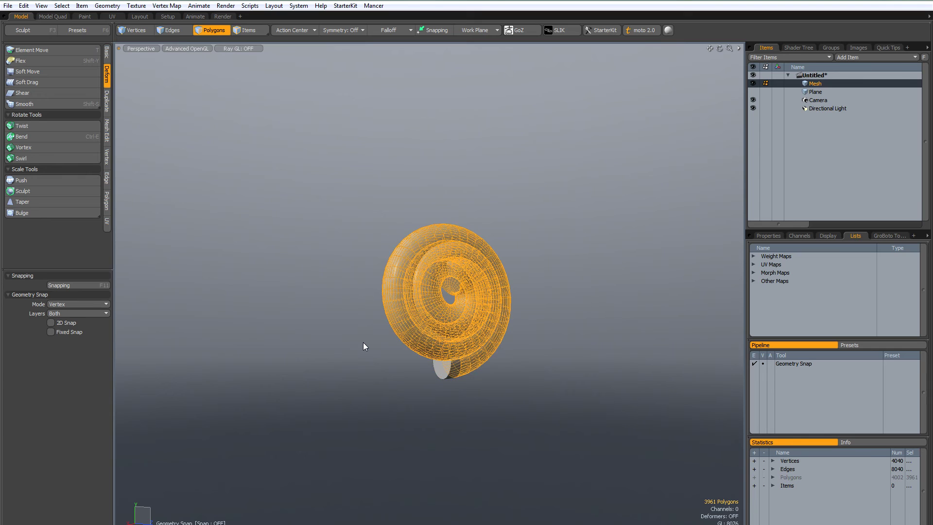
Hide the selection highlight and add a Selection falloff
{"action": "key", "text": "o"}
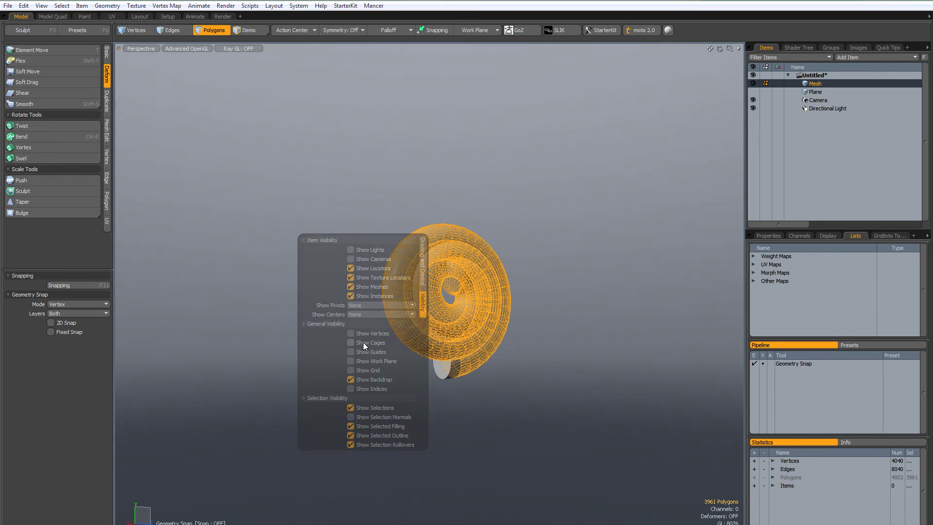
{"action": "left_click", "coordinate": [360, 407]}
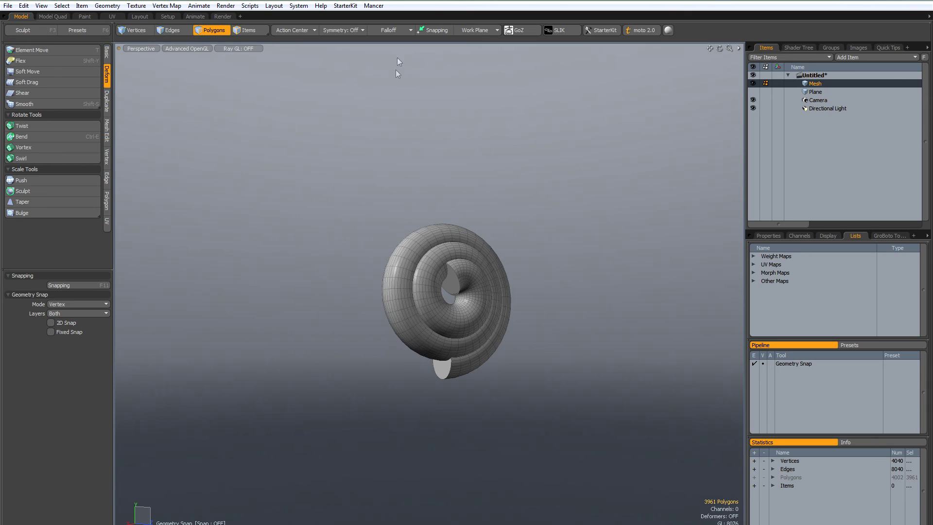
{"action": "left_click", "coordinate": [395, 29]}
{"action": "left_click", "coordinate": [392, 117]}
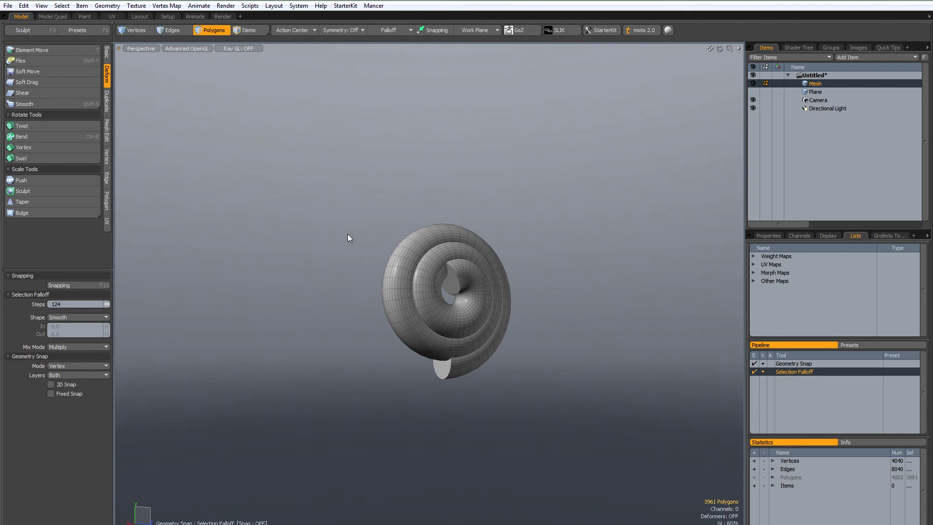
Toggle Show Falloffs on, set Selection Falloff Steps to 100, then toggle the overlay off
{"action": "left_click", "coordinate": [41, 6]}
{"action": "left_click", "coordinate": [34, 110]}
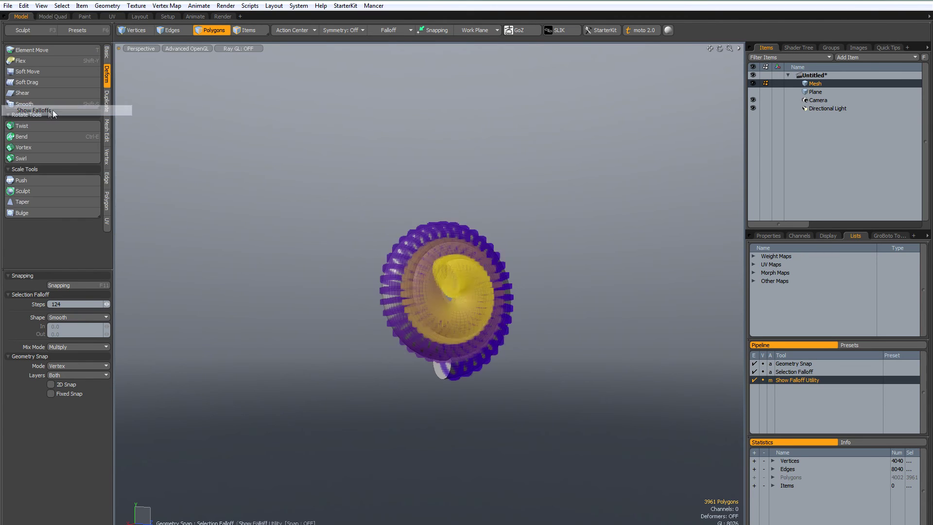
{"action": "mouse_move", "coordinate": [429, 155]}
{"action": "left_mouse_down", "text": "alt"}
{"action": "mouse_move", "coordinate": [391, 166]}
{"action": "mouse_move", "coordinate": [444, 165]}
{"action": "mouse_move", "coordinate": [375, 165]}
{"action": "mouse_move", "coordinate": [396, 165]}
{"action": "left_mouse_up", "text": "alt"}
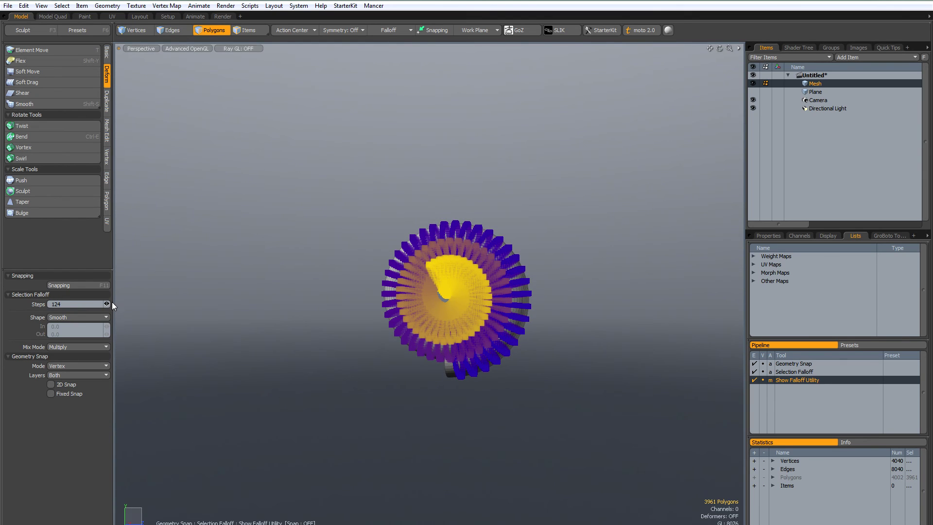
{"action": "left_click_drag", "start_coordinate": [111, 302], "coordinate": [107, 304]}
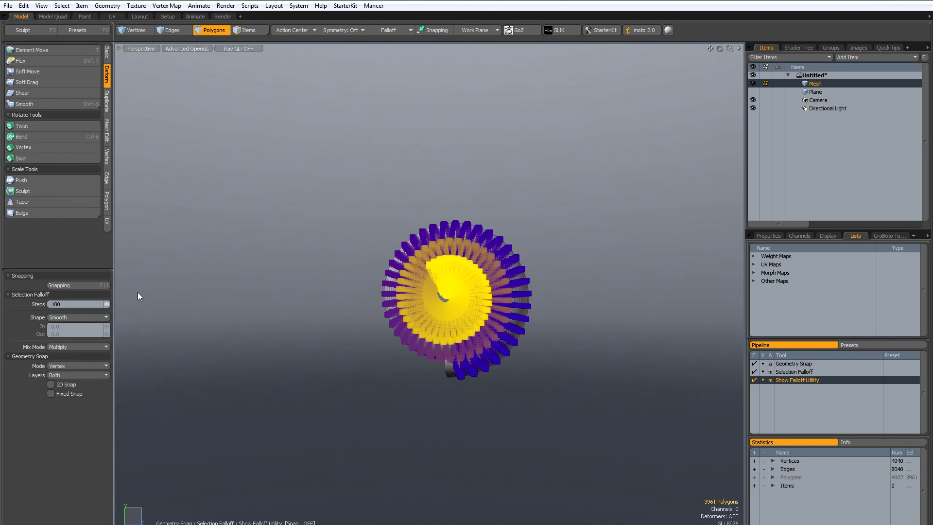
{"action": "left_click", "coordinate": [41, 6]}
{"action": "left_click", "coordinate": [73, 109]}
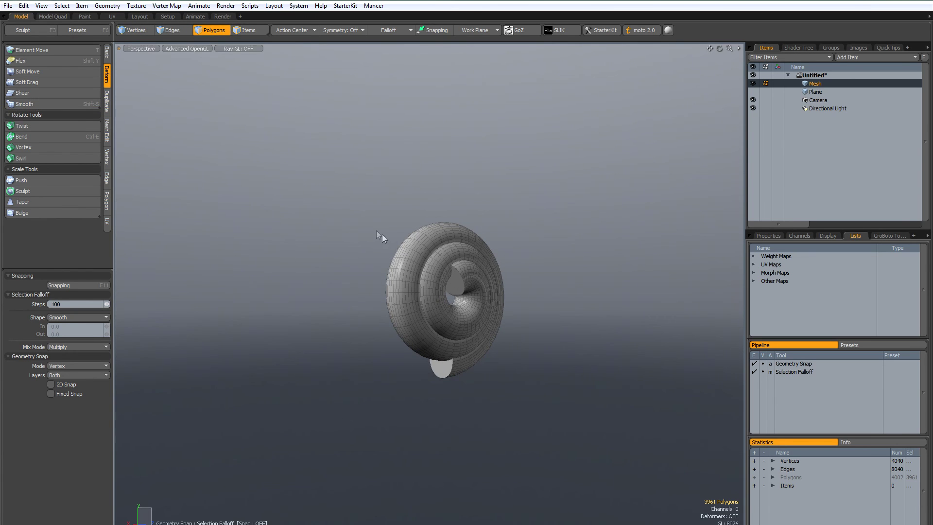
Scale the spiral to 48.5% through the falloff, raising the falloff steps to 220
{"action": "key", "text": "r"}
{"action": "left_click_drag", "start_coordinate": [461, 300], "coordinate": [427, 314]}
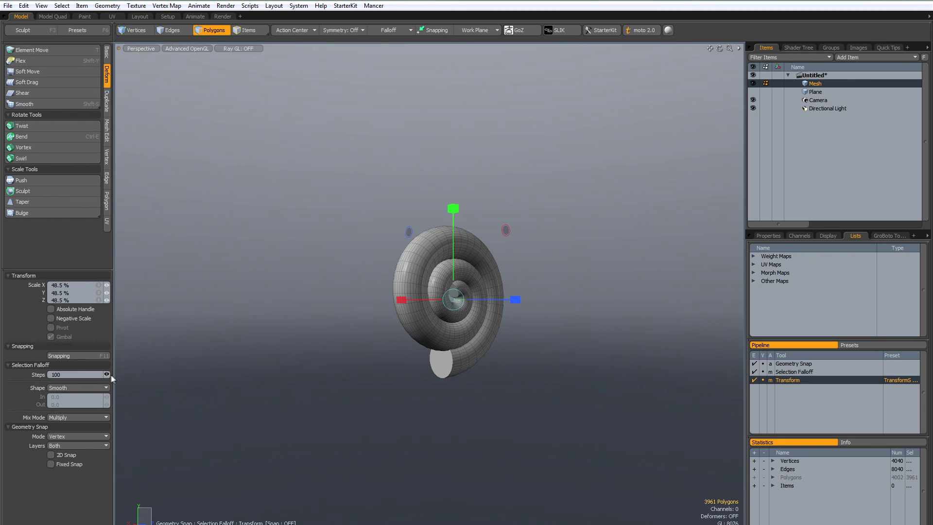
{"action": "left_click_drag", "start_coordinate": [106, 375], "coordinate": [108, 379]}
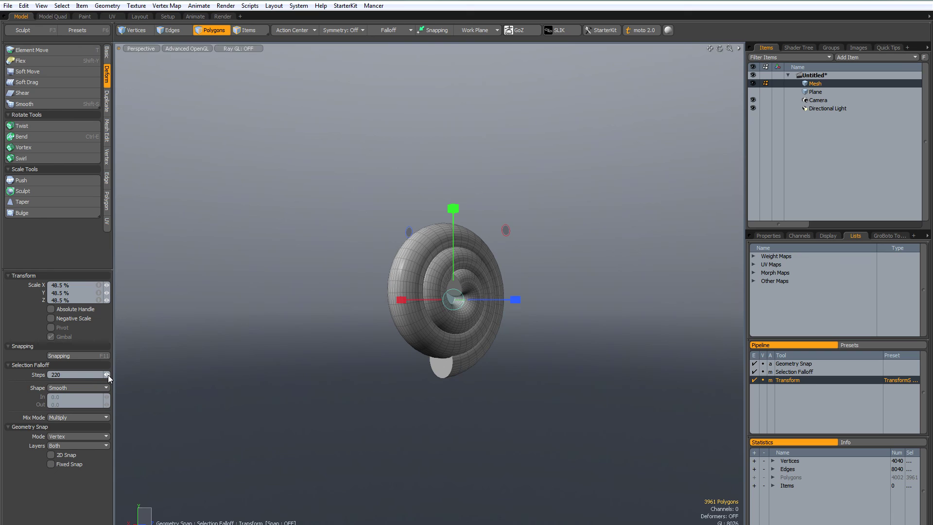
{"action": "key", "text": "space"}
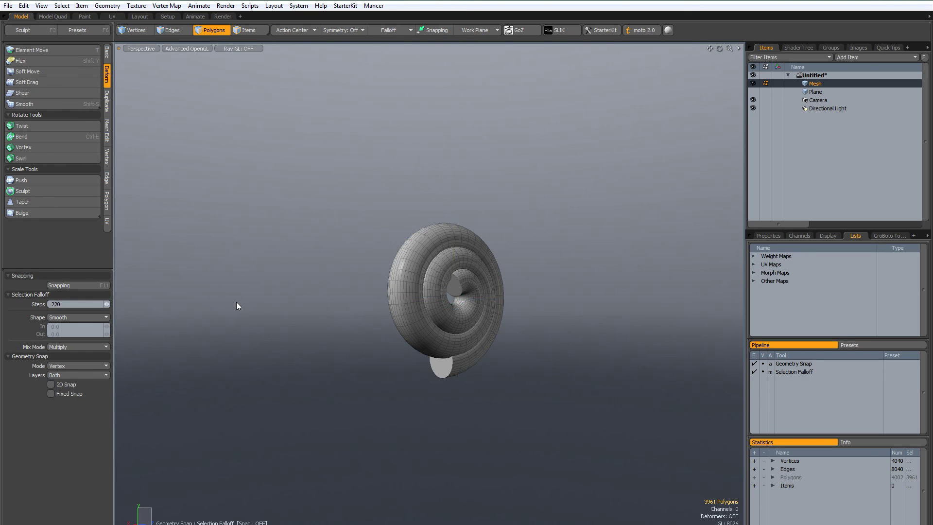